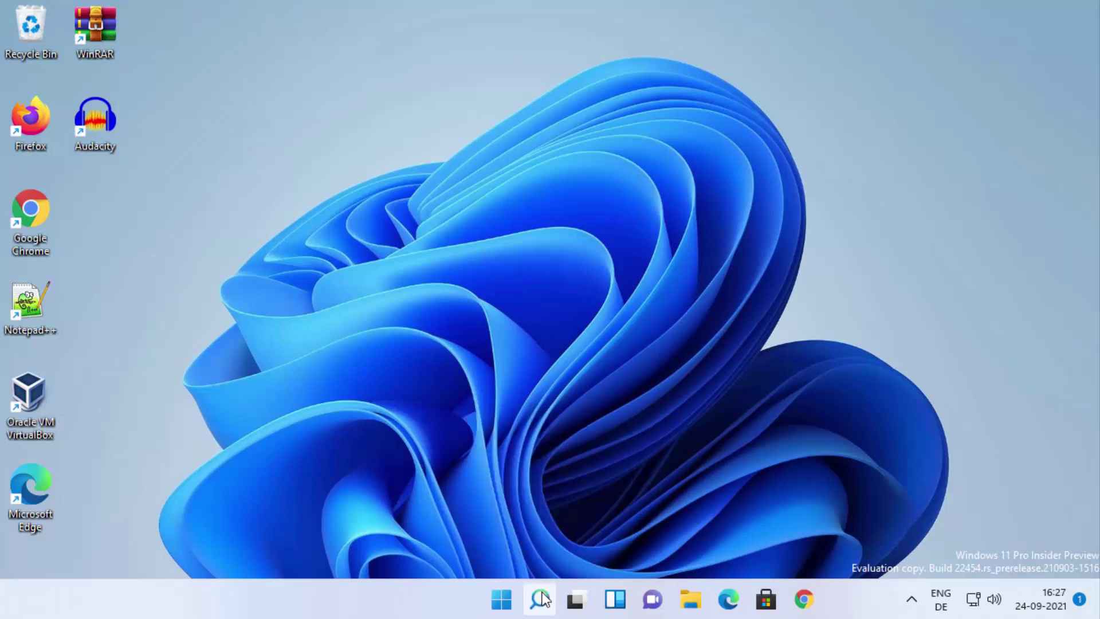
- Open Windows Search with Win+S to look up the Settings app
{"action": "key", "text": "super+s"}
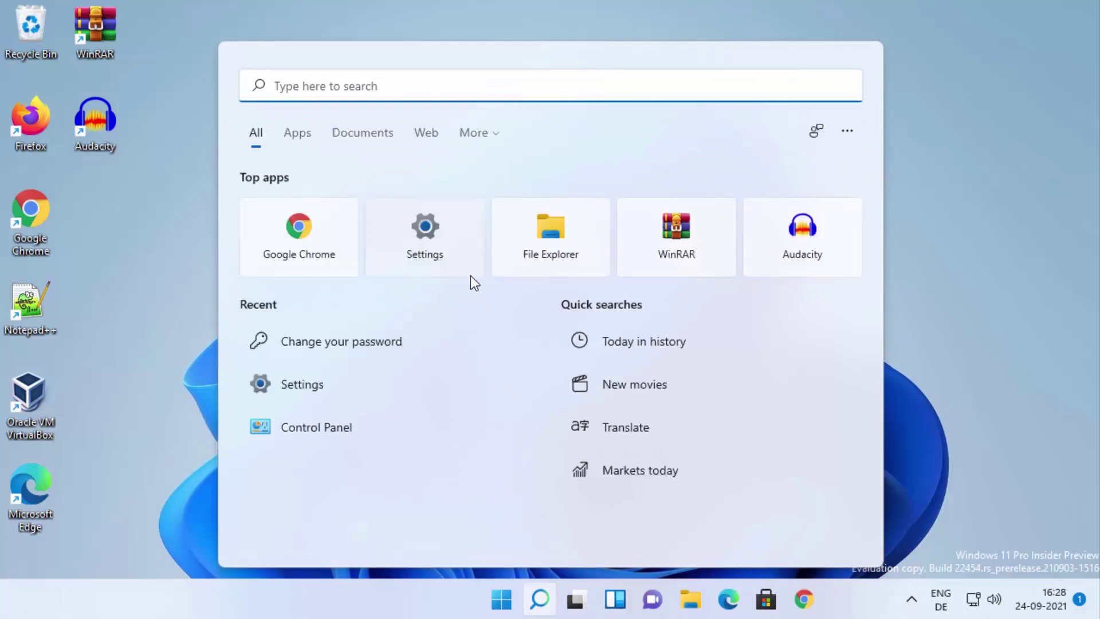
{"action": "type", "text": "s"}
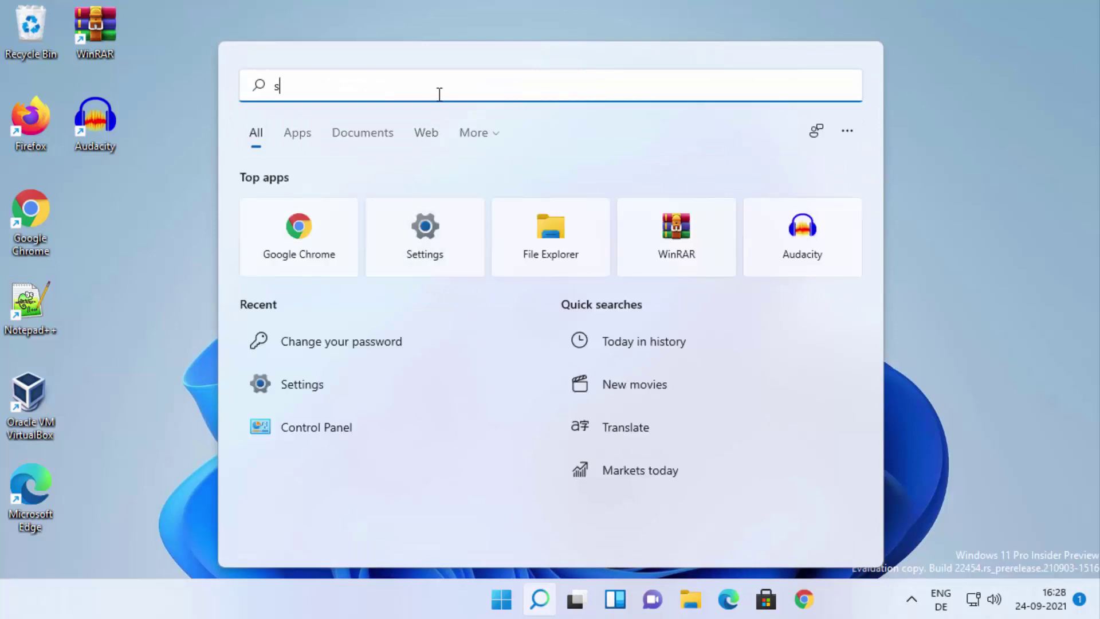
{"action": "type", "text": "etting"}
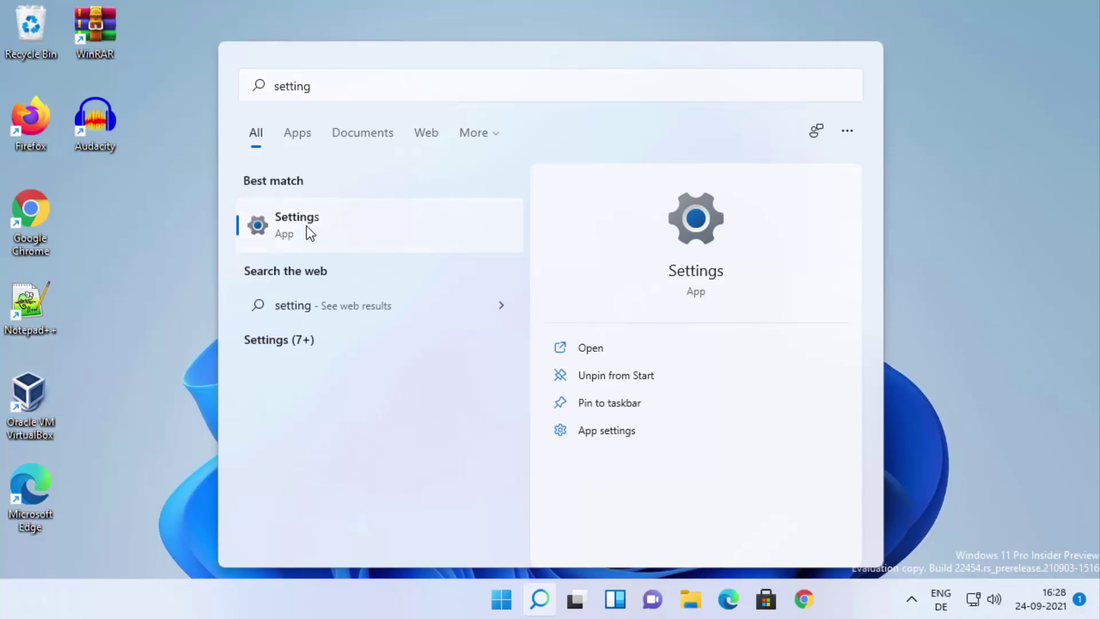
- Launch Settings from the search result and go to Privacy & security
{"action": "left_click", "coordinate": [306, 226]}
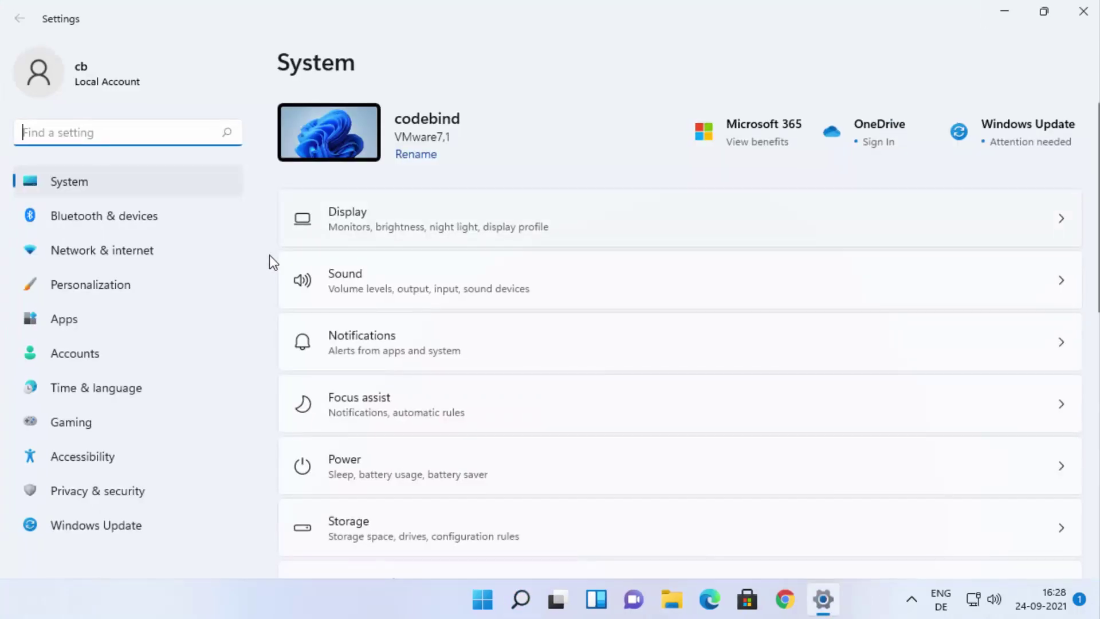
{"action": "left_click", "coordinate": [100, 492]}
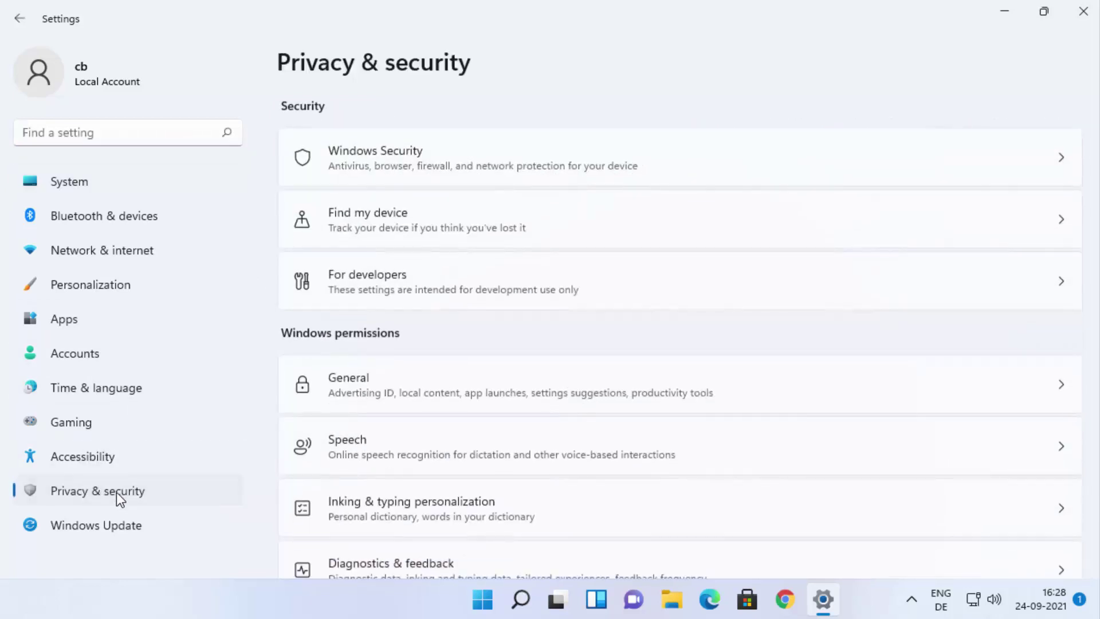
{"action": "scroll", "coordinate": [502, 339], "scroll_direction": "down", "scroll_amount": 3}
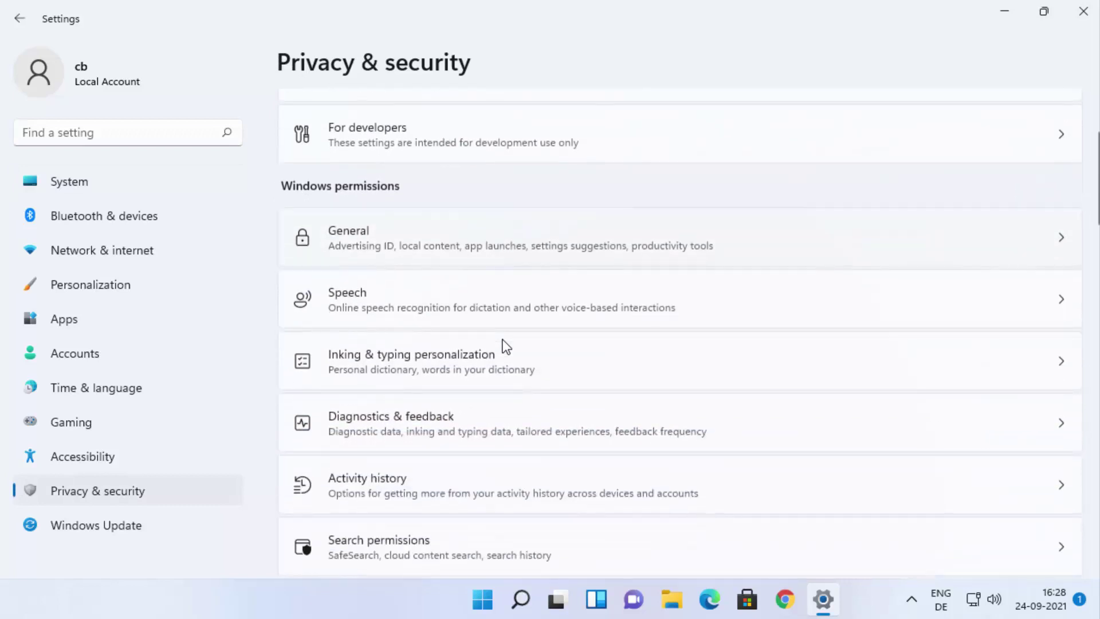
{"action": "scroll", "coordinate": [498, 343], "scroll_direction": "down", "scroll_amount": 3}
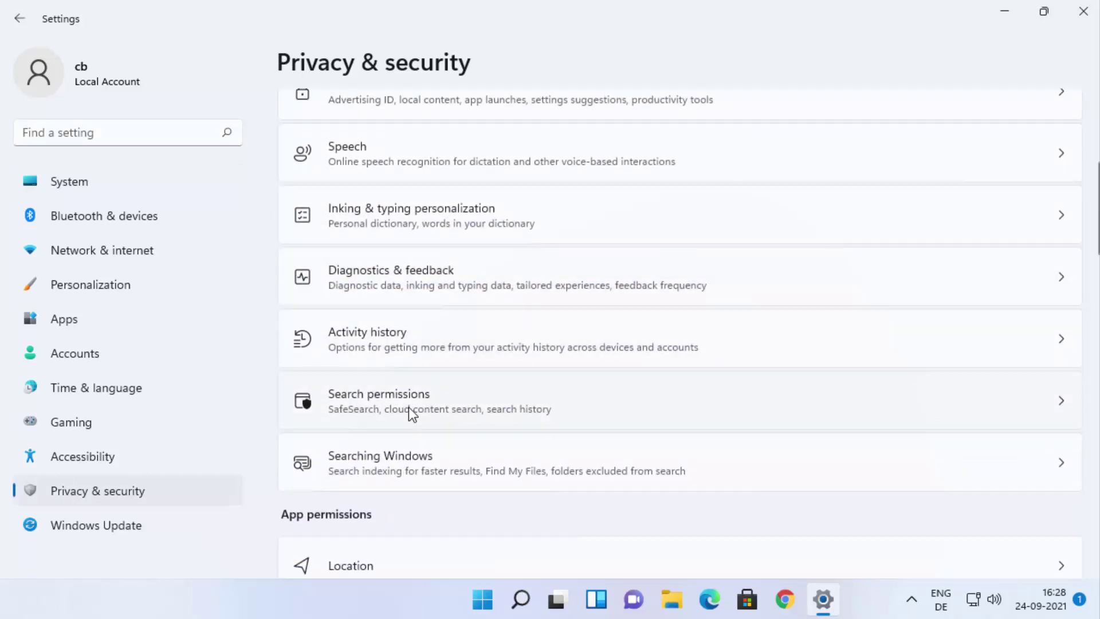
- Open Search permissions to reach its History options
{"action": "left_click", "coordinate": [416, 413]}
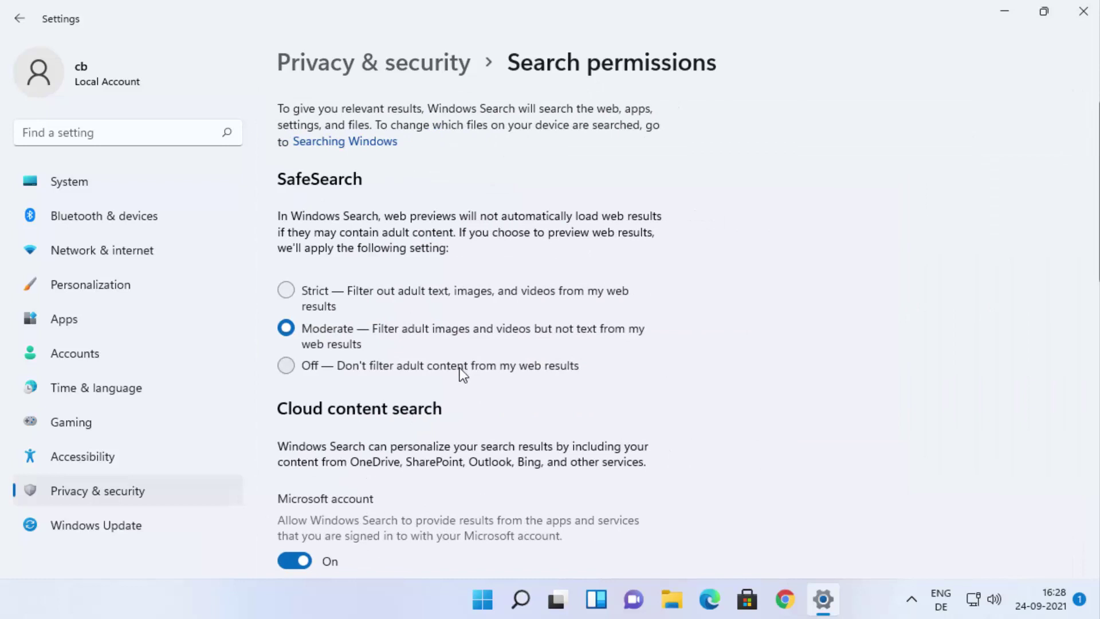
{"action": "scroll", "coordinate": [461, 374], "scroll_direction": "down", "scroll_amount": 2}
{"action": "scroll", "coordinate": [461, 373], "scroll_direction": "down", "scroll_amount": 2}
{"action": "scroll", "coordinate": [461, 373], "scroll_direction": "down", "scroll_amount": 1}
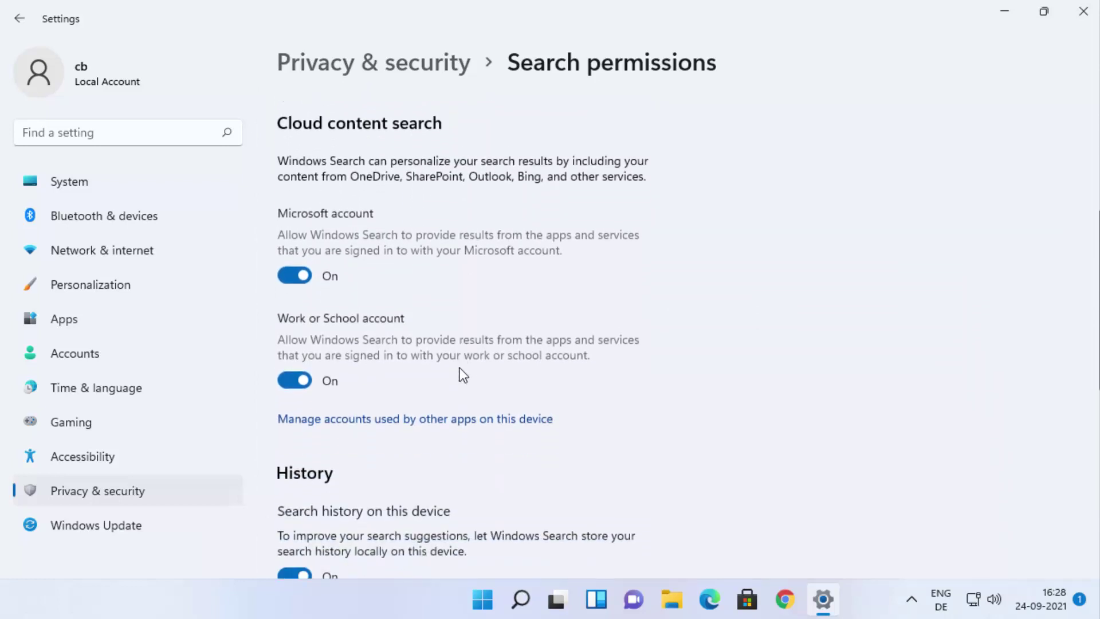
{"action": "scroll", "coordinate": [460, 373], "scroll_direction": "down", "scroll_amount": 1}
{"action": "scroll", "coordinate": [461, 374], "scroll_direction": "down", "scroll_amount": 1}
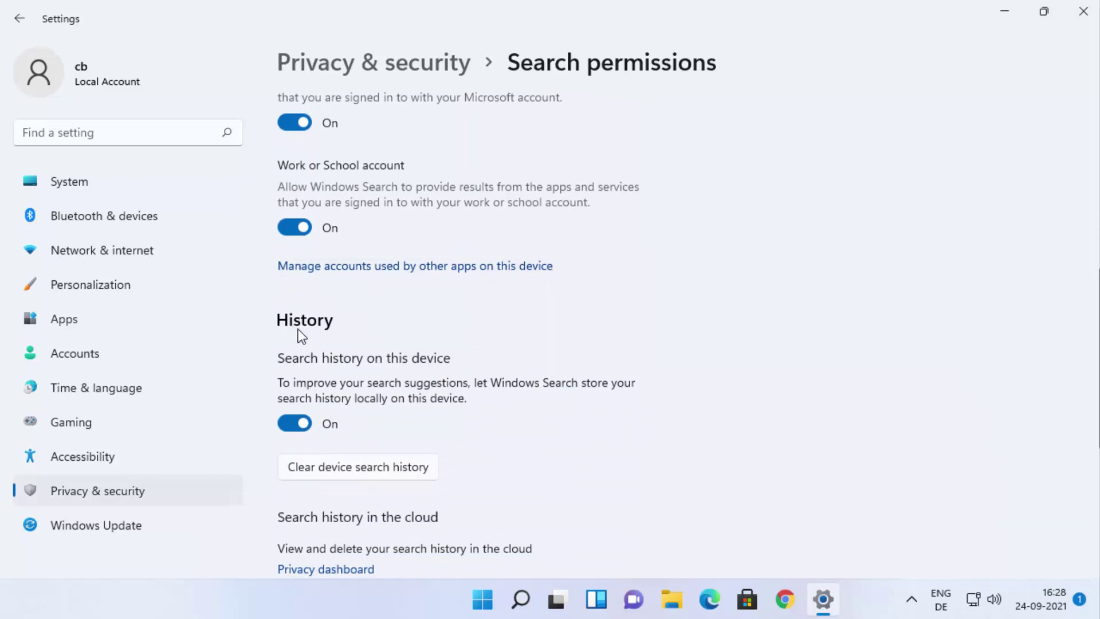
{"action": "scroll", "coordinate": [387, 335], "scroll_direction": "down", "scroll_amount": 1}
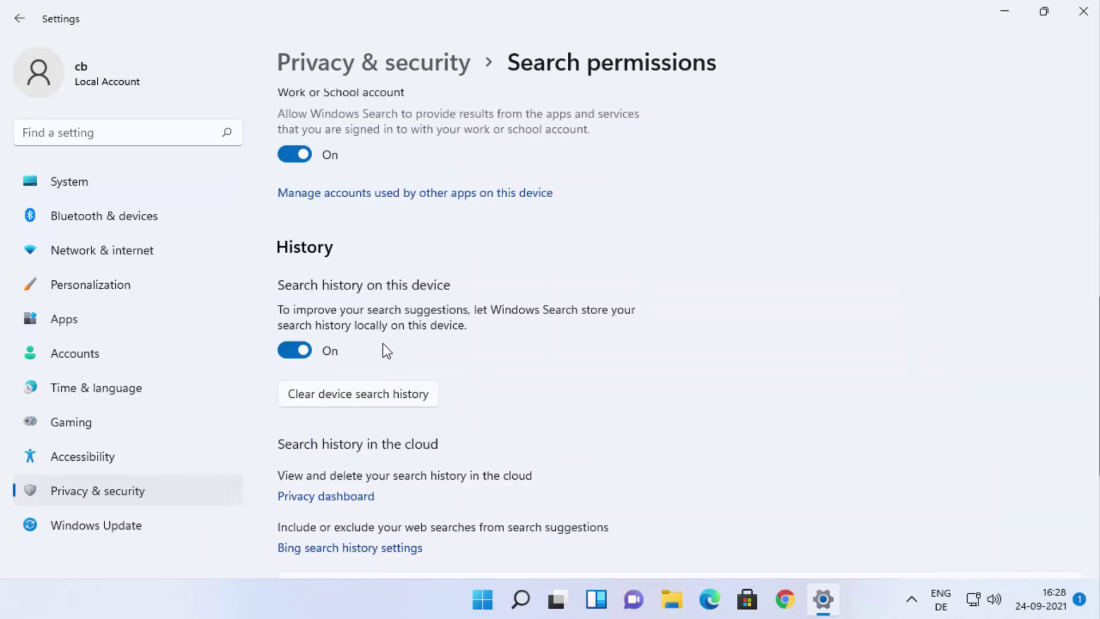
- Clear device search history, turn 'Search history on this device' Off, and clear again
{"action": "left_click", "coordinate": [344, 395]}
{"action": "left_click", "coordinate": [286, 349]}
{"action": "left_click", "coordinate": [345, 397]}
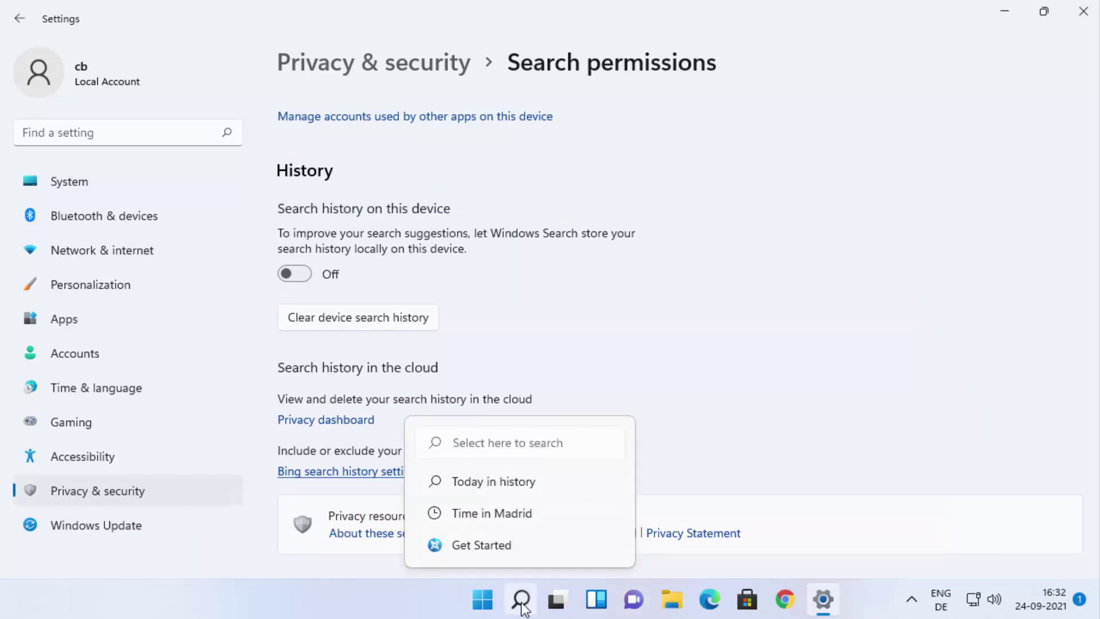
- Open Windows Search from the taskbar to confirm no recent searches remain
{"action": "left_click", "coordinate": [522, 600]}
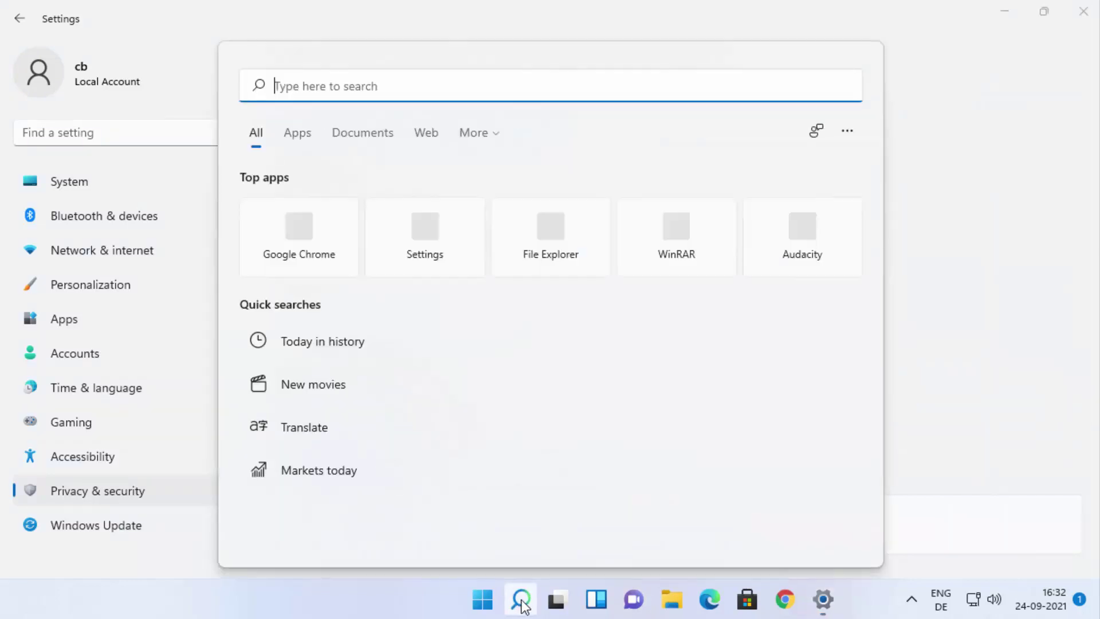